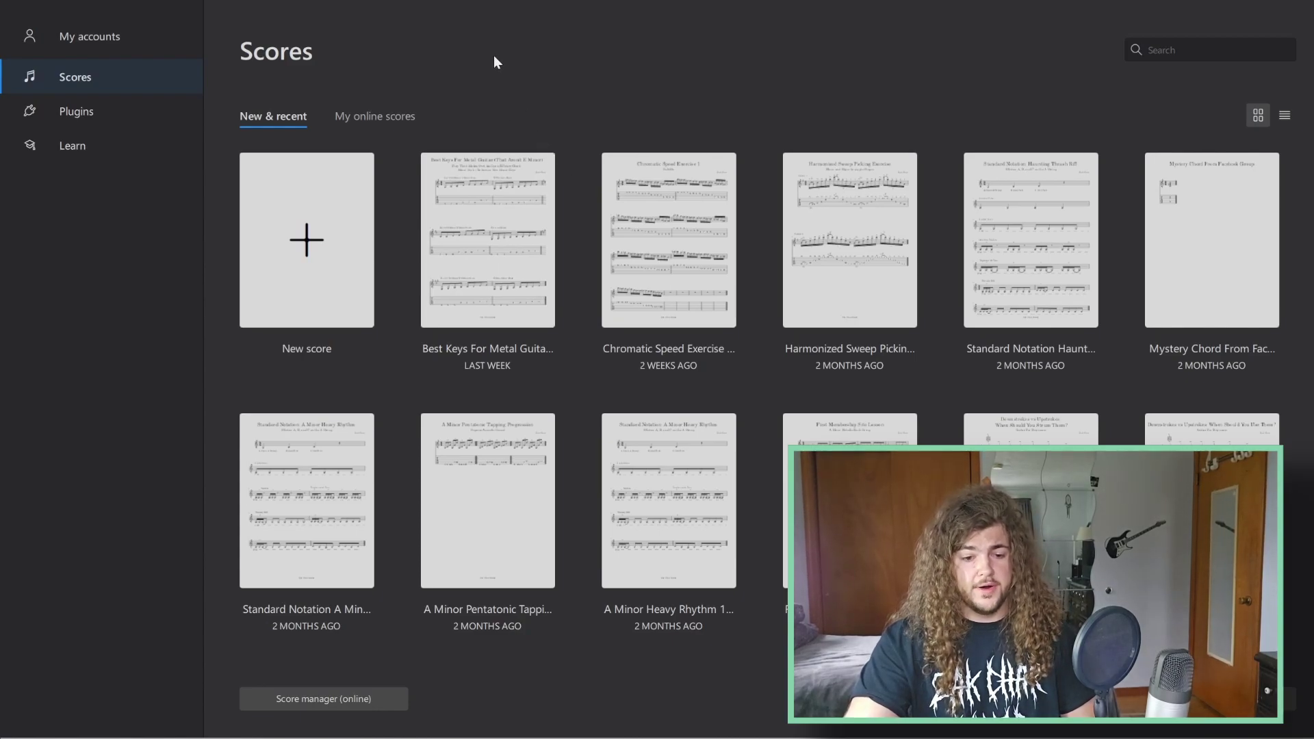
Step: Start a new score from the Solo category's Guitar + Tablature template
left_click(329, 213)
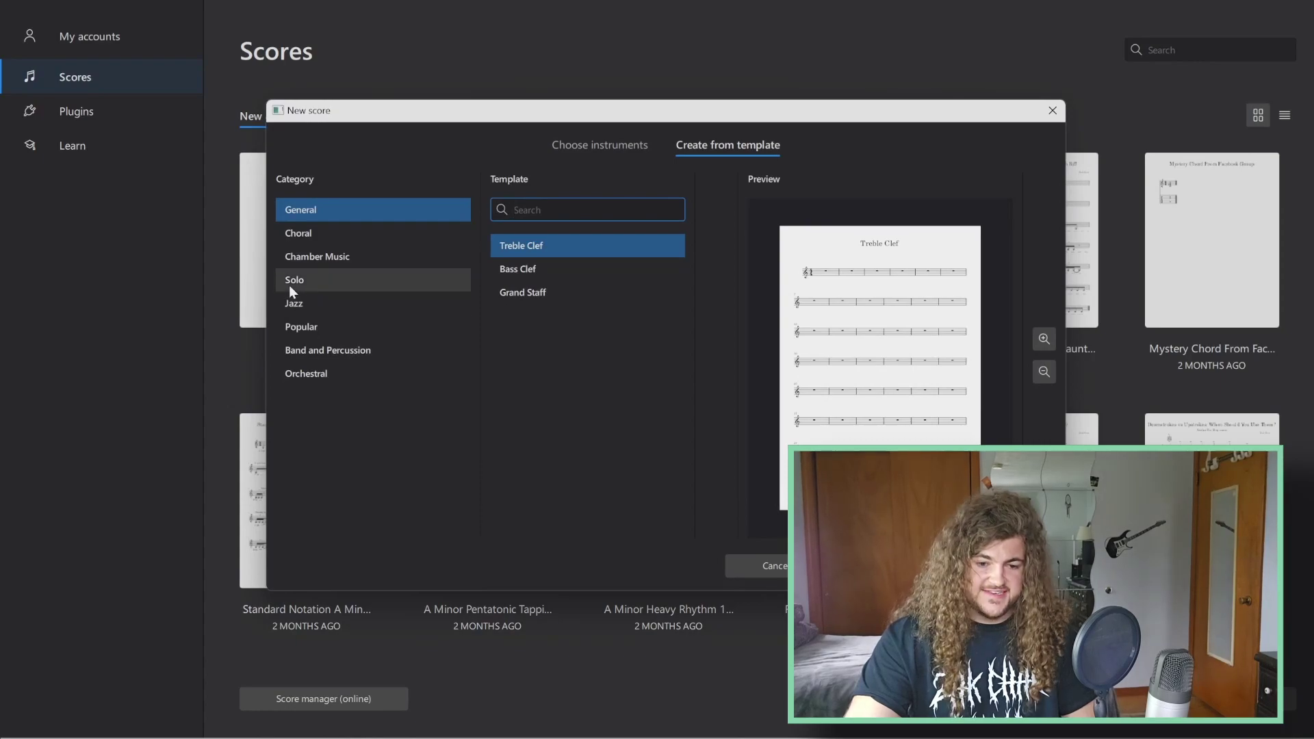
left_click(288, 285)
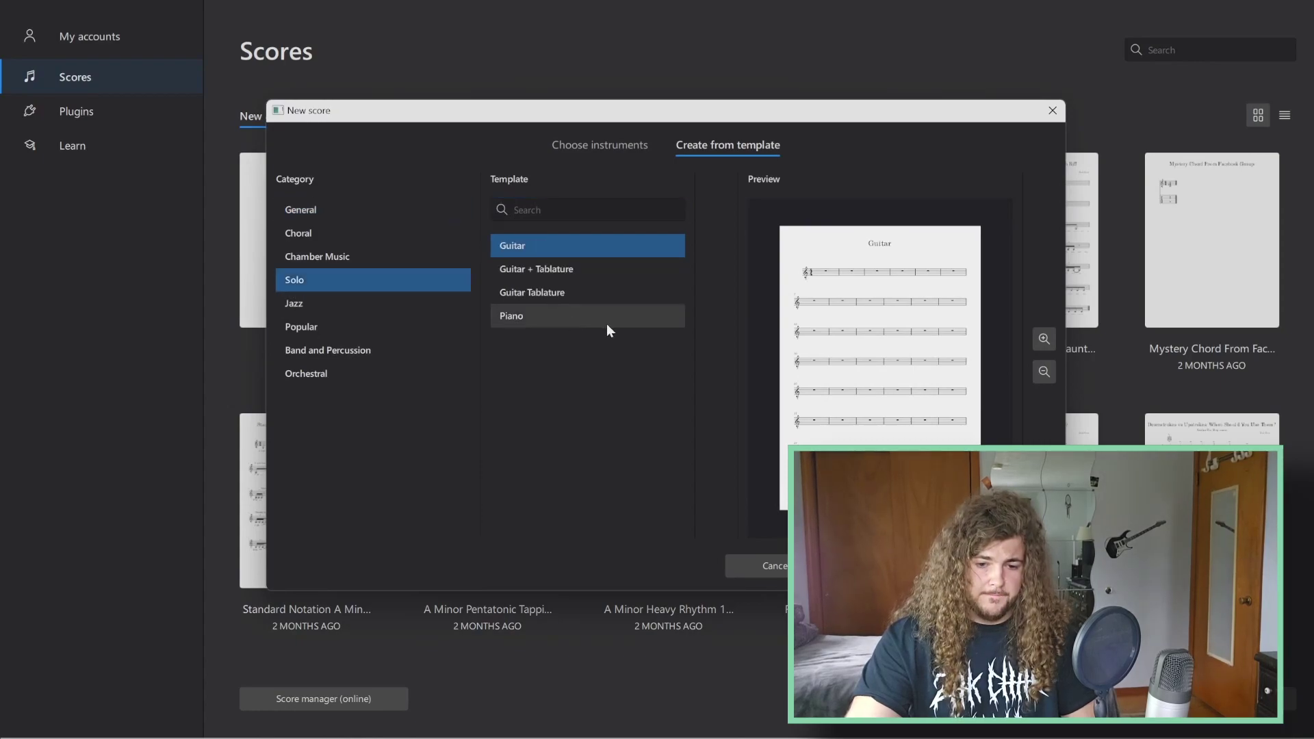
left_click(571, 273)
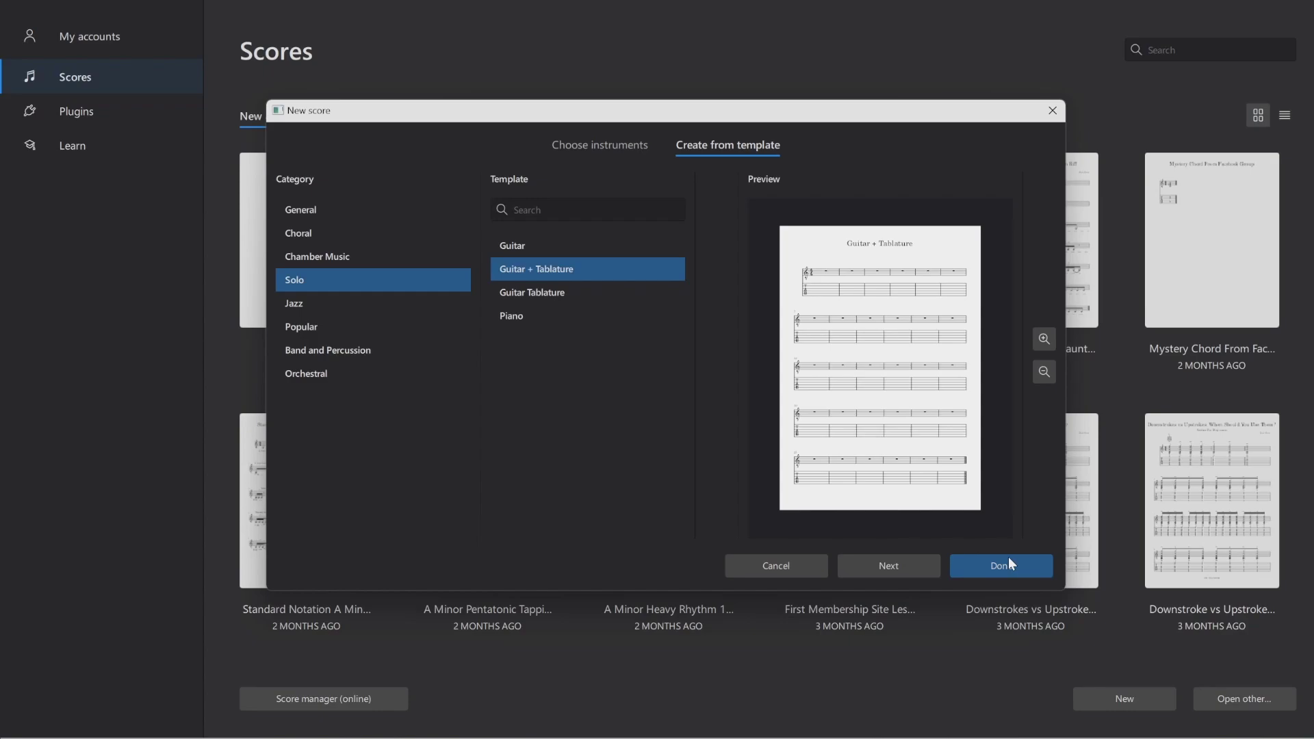
Step: Advance to the score details and set the key signature to A minor
left_click(922, 564)
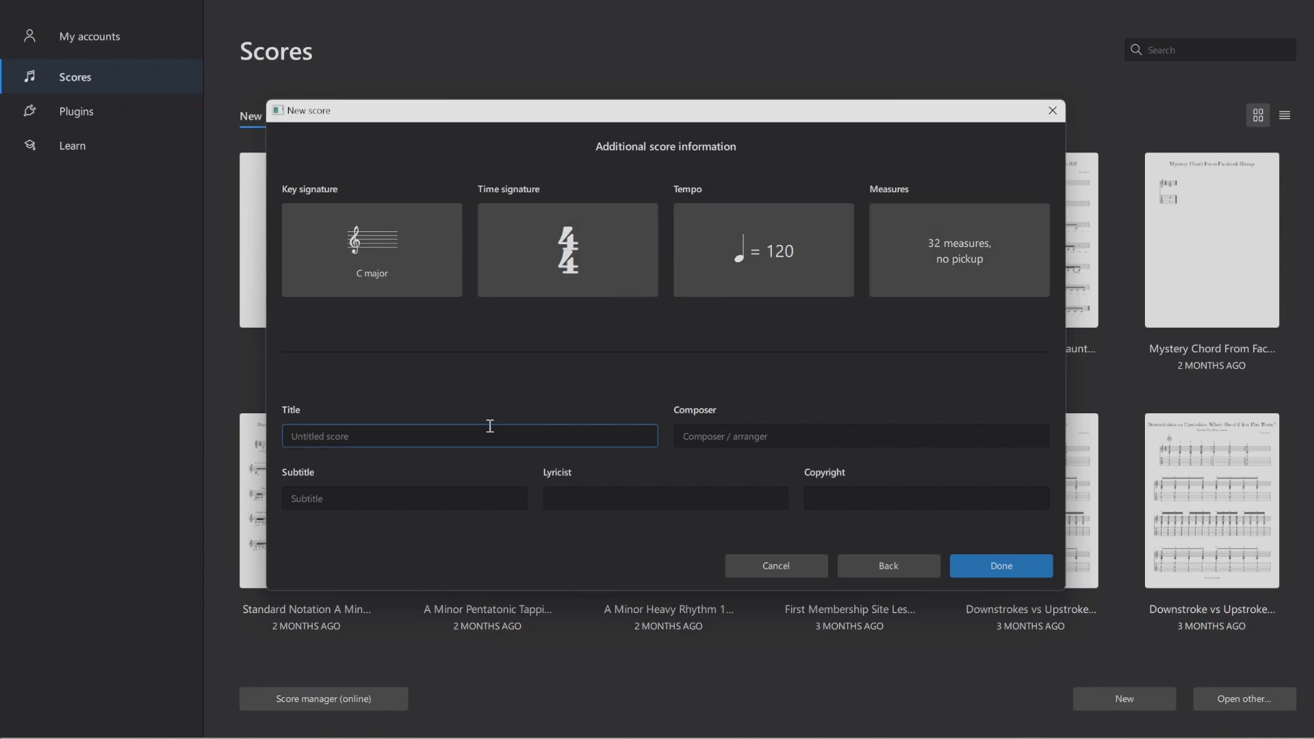
left_click(917, 429)
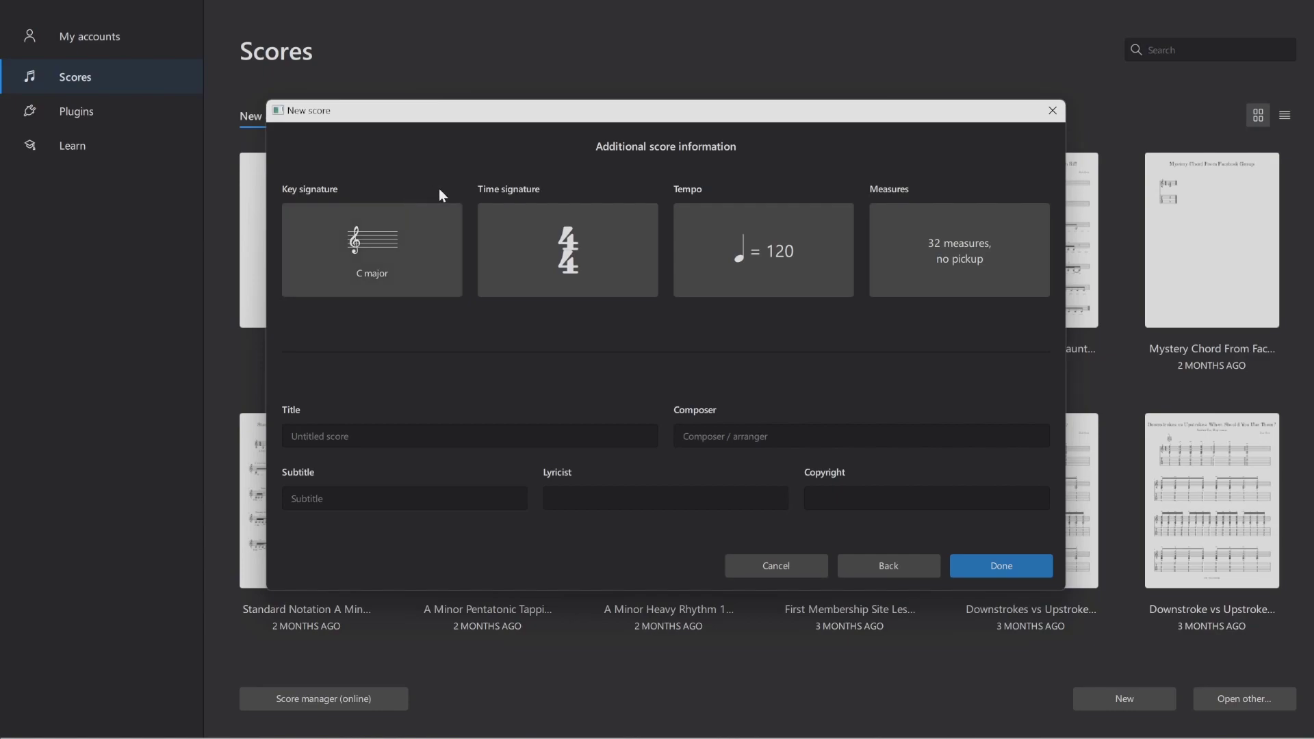
left_click(397, 211)
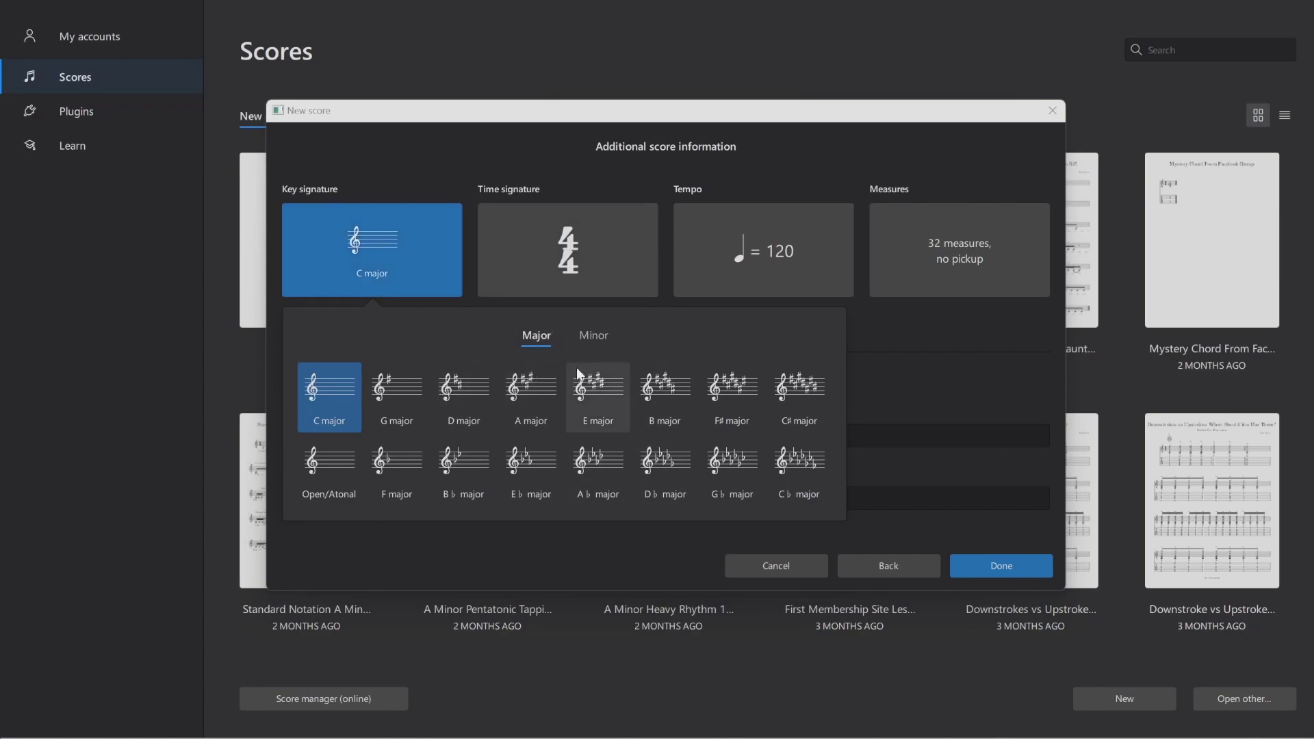
left_click(601, 336)
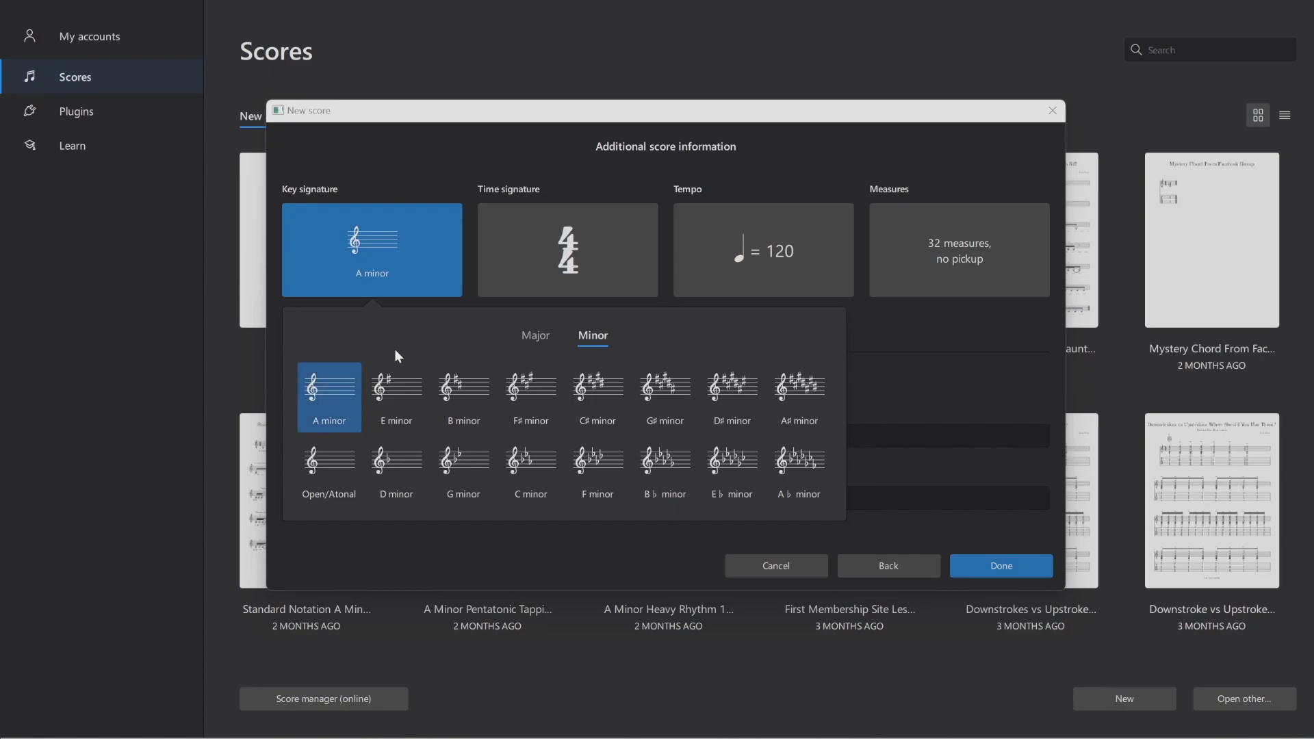
left_click(899, 380)
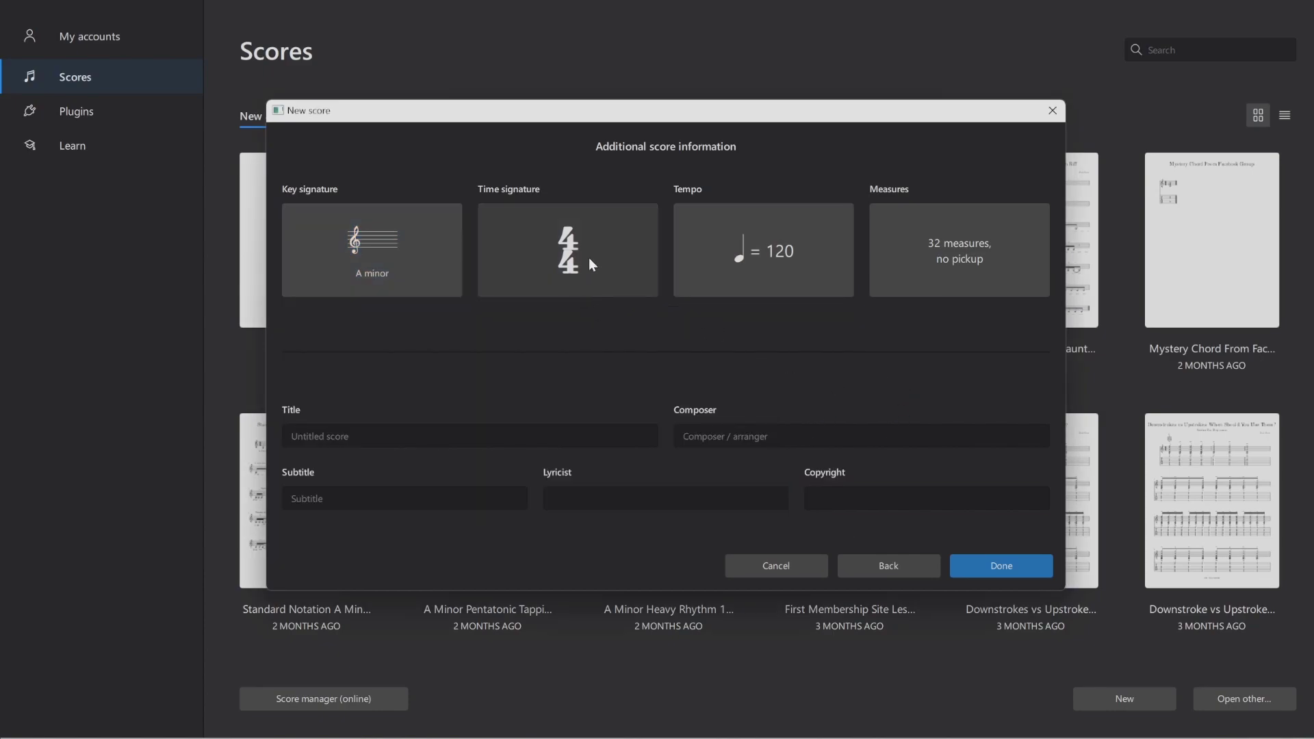
Step: Show a tempo marking of 160 BPM and set the score length to 4 measures
left_click(745, 247)
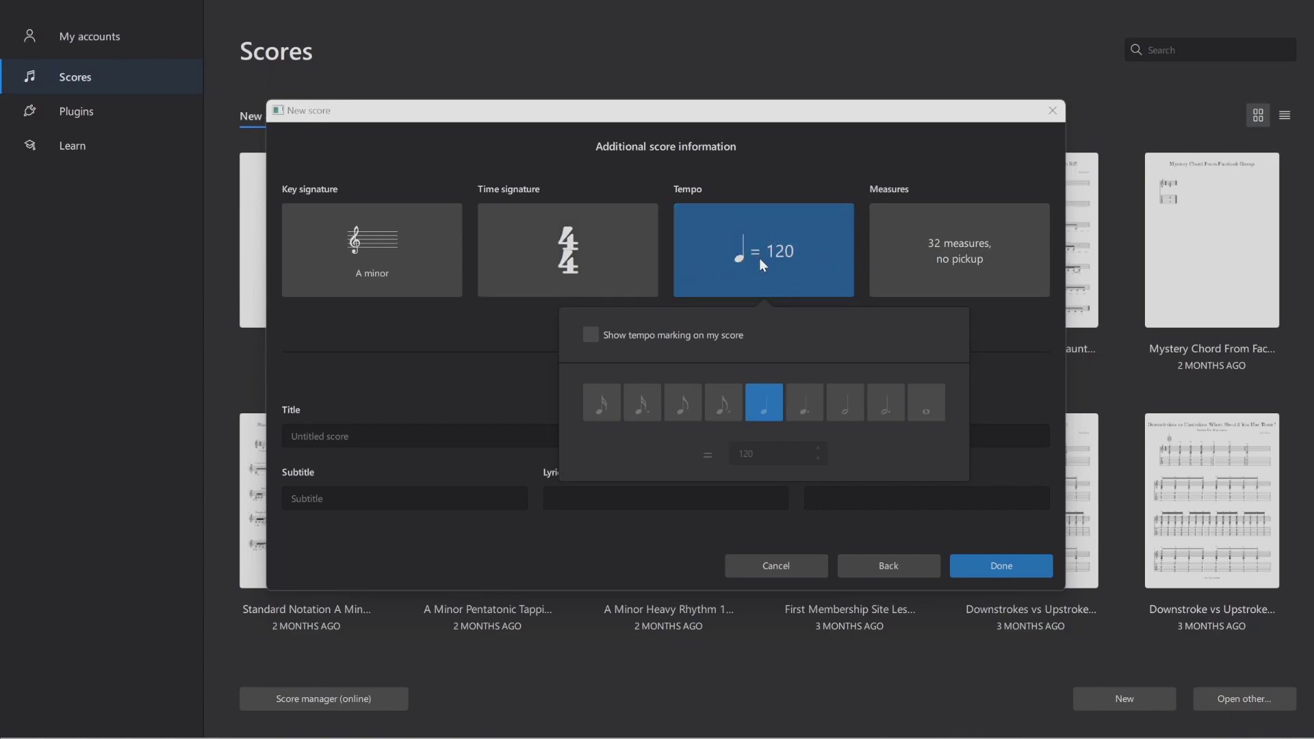
left_click(592, 335)
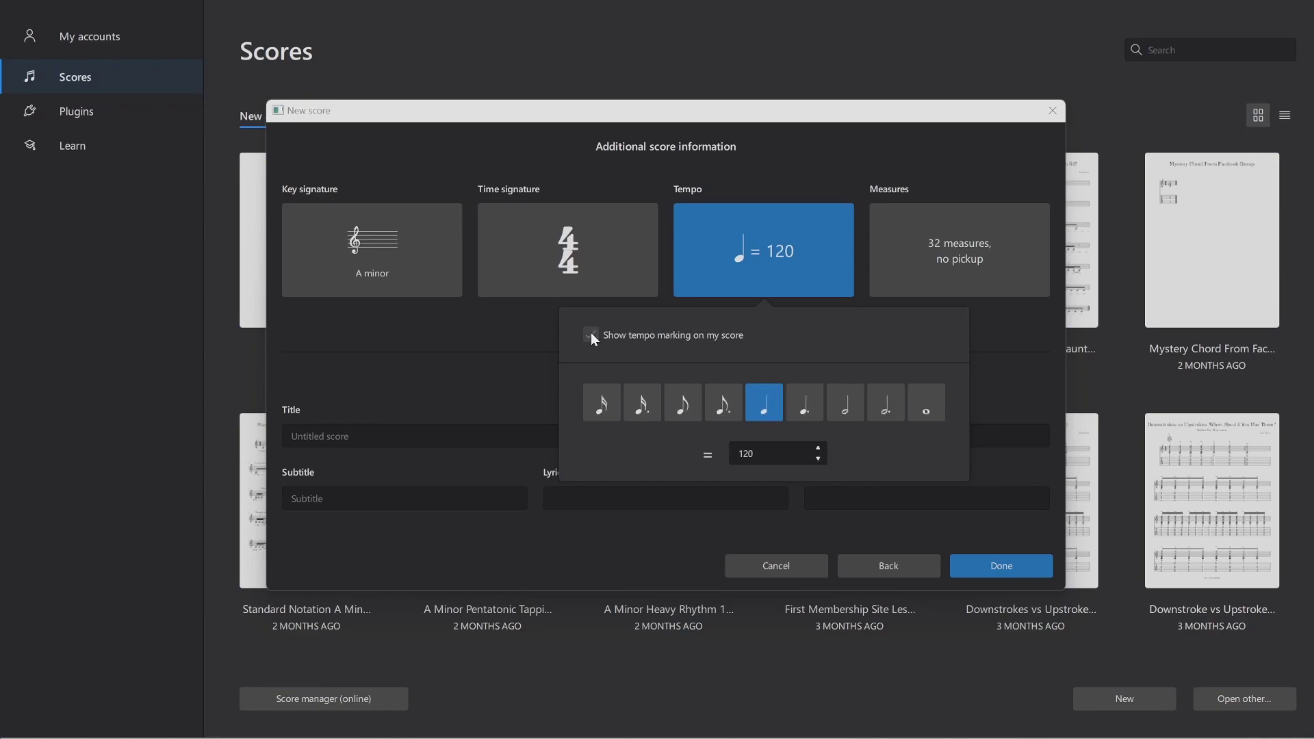
left_click(756, 452)
key("BackSpace")
key("BackSpace")
type("60")
left_click(1013, 334)
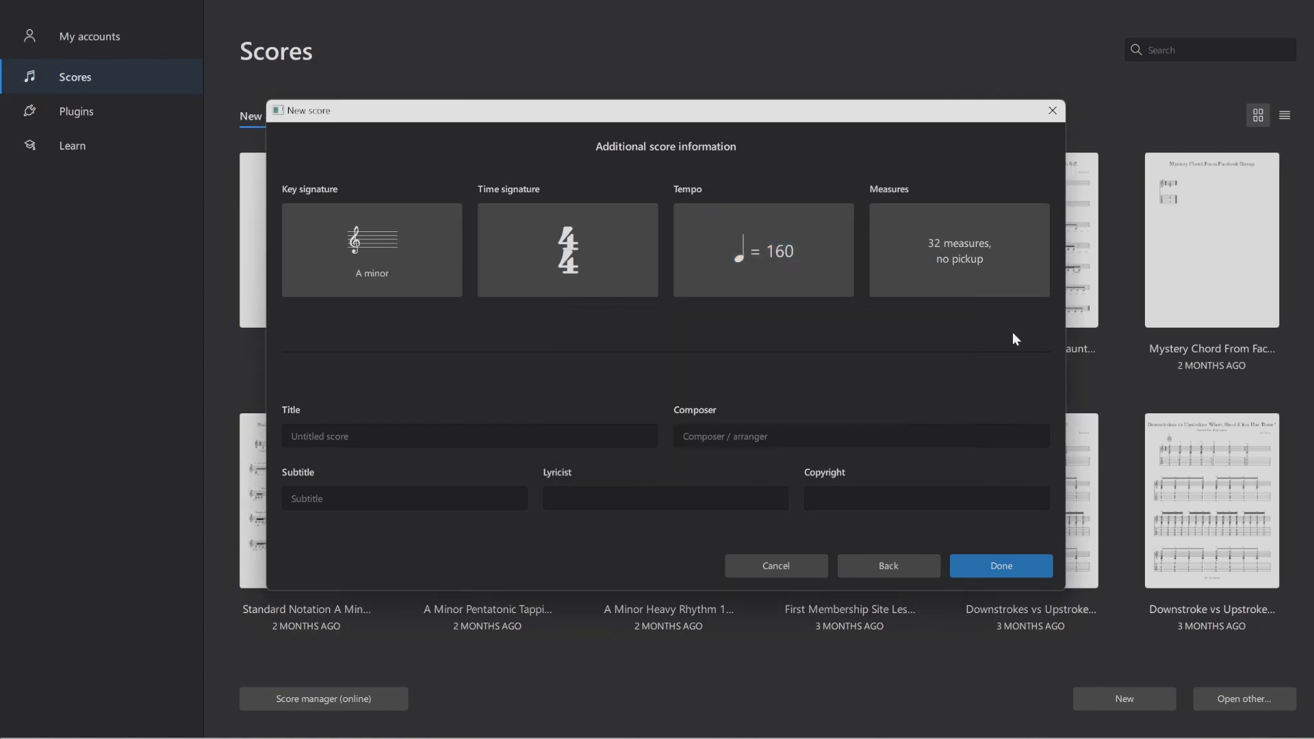
left_click(917, 248)
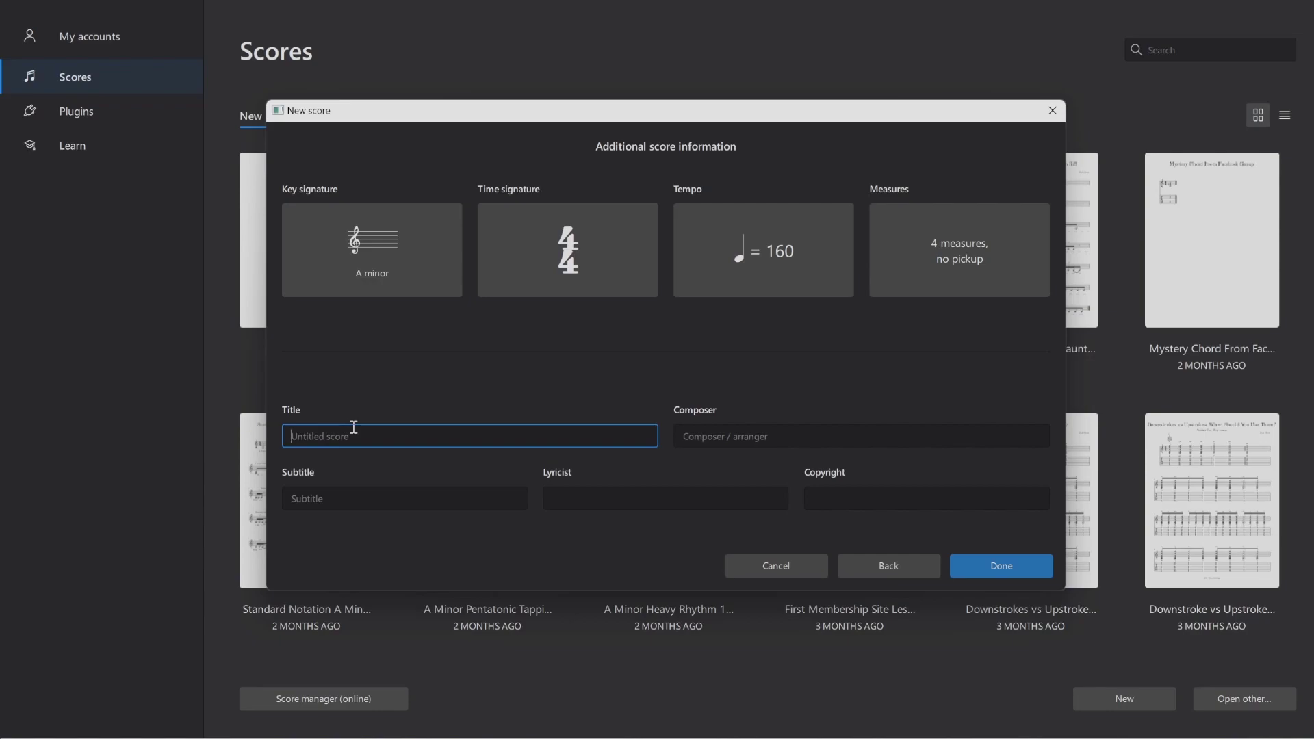
Step: Title the score 'Skin To Bone', subtitle it 'Originally By Linkin Park', and create it
type("Skin To Bone")
left_click(333, 506)
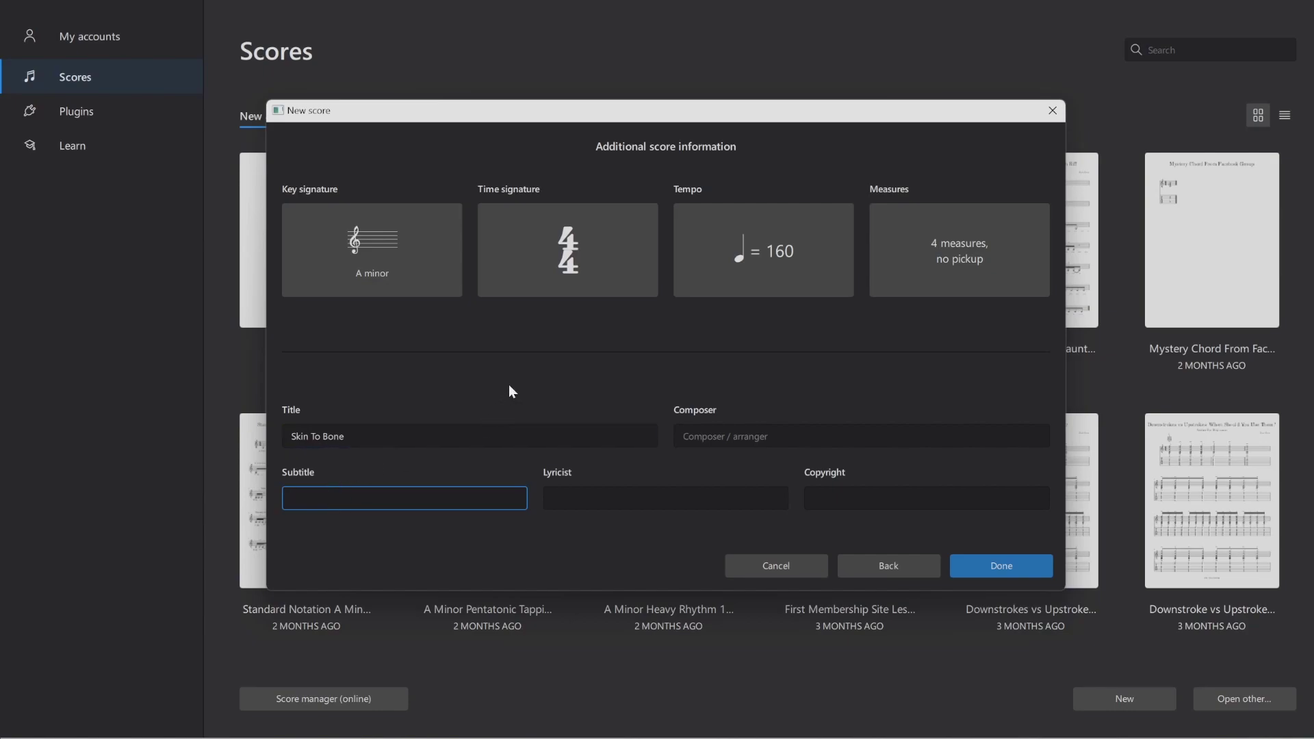
type("Originally By L")
type("inkin Park")
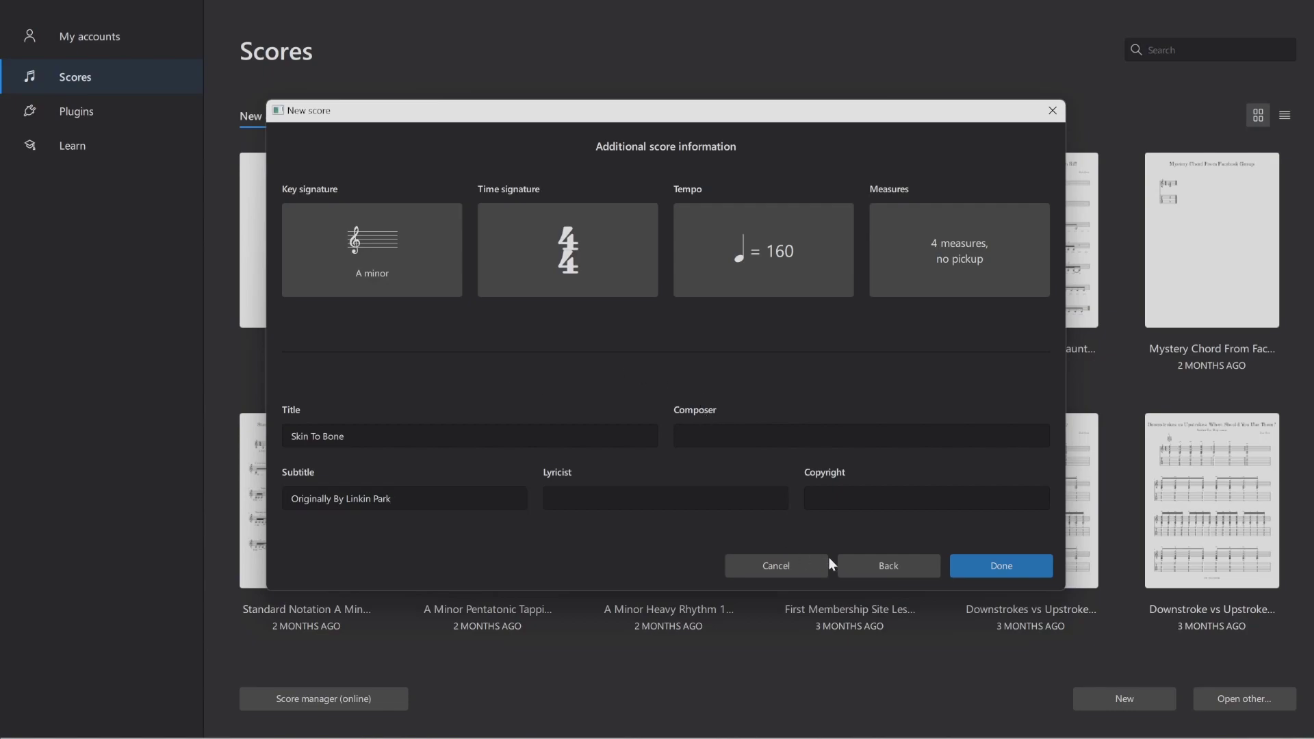
left_click(976, 570)
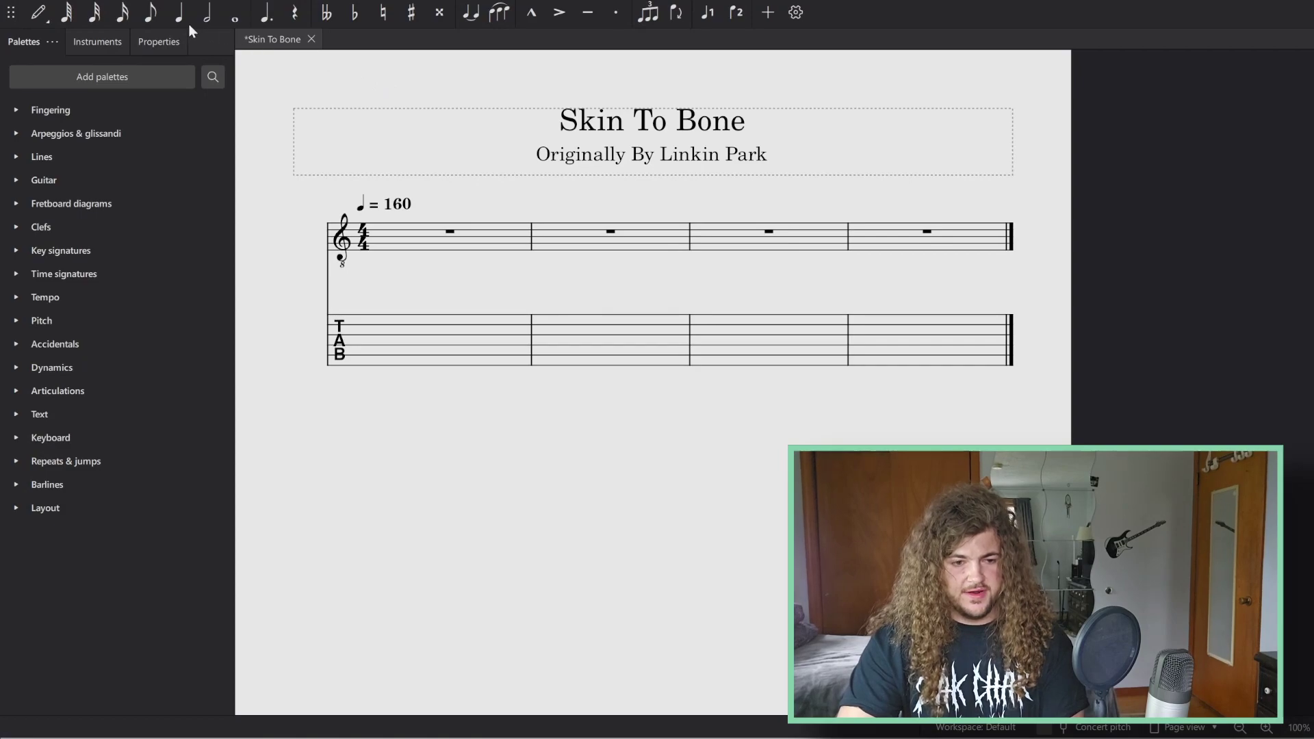
Step: In eighth-note input mode, place the first note on the top string at measure 1, beat 1
left_click(37, 14)
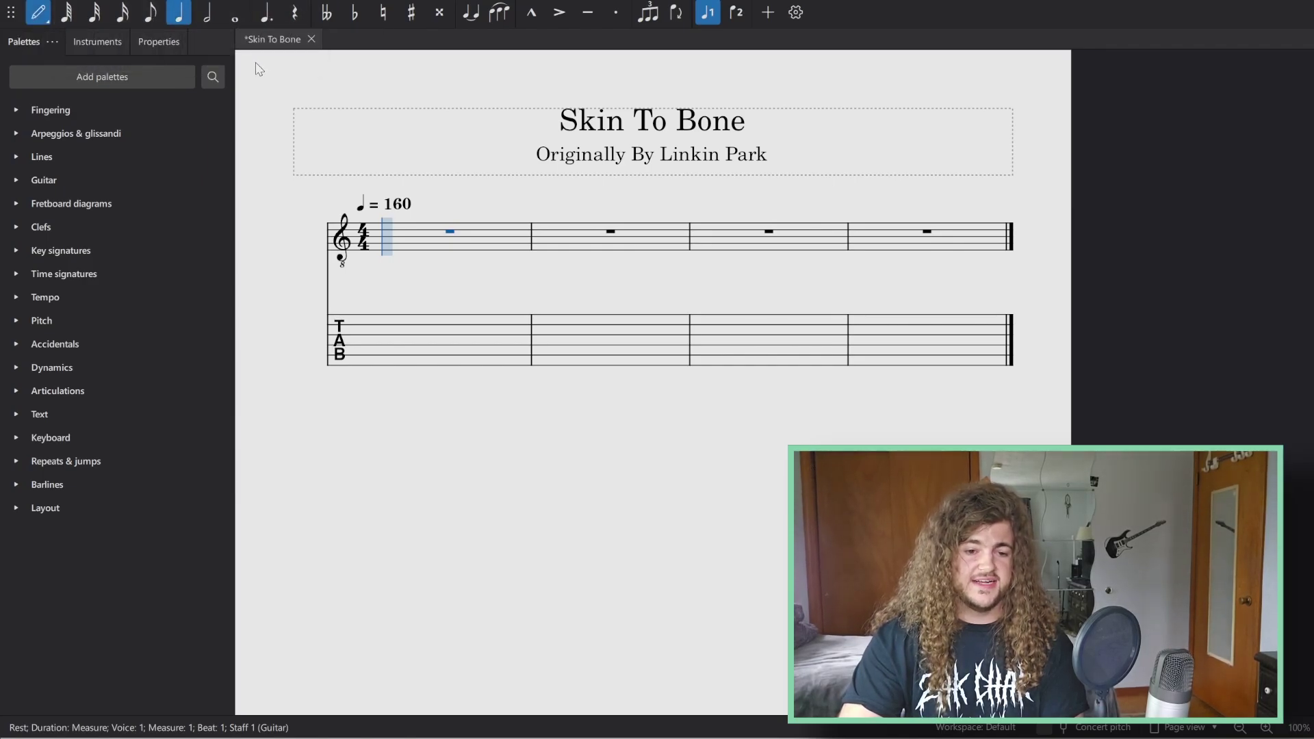
left_click(152, 15)
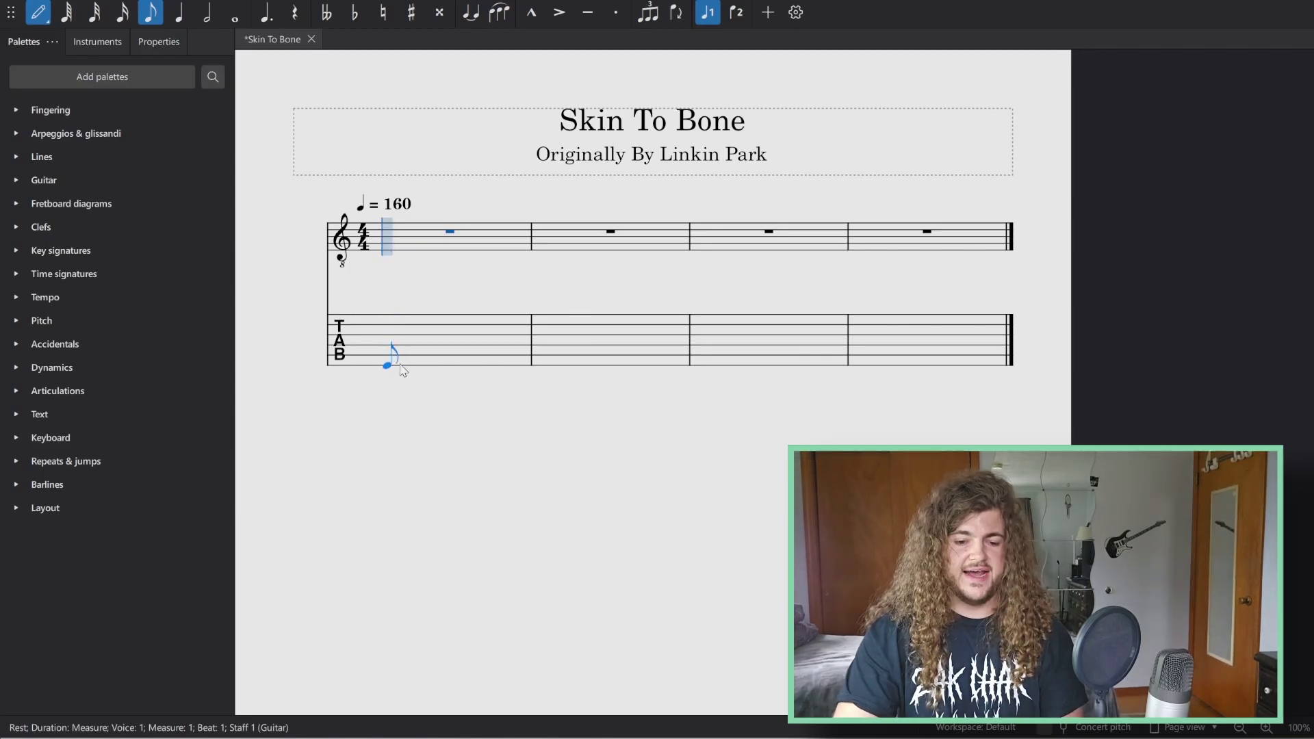
left_click(387, 314)
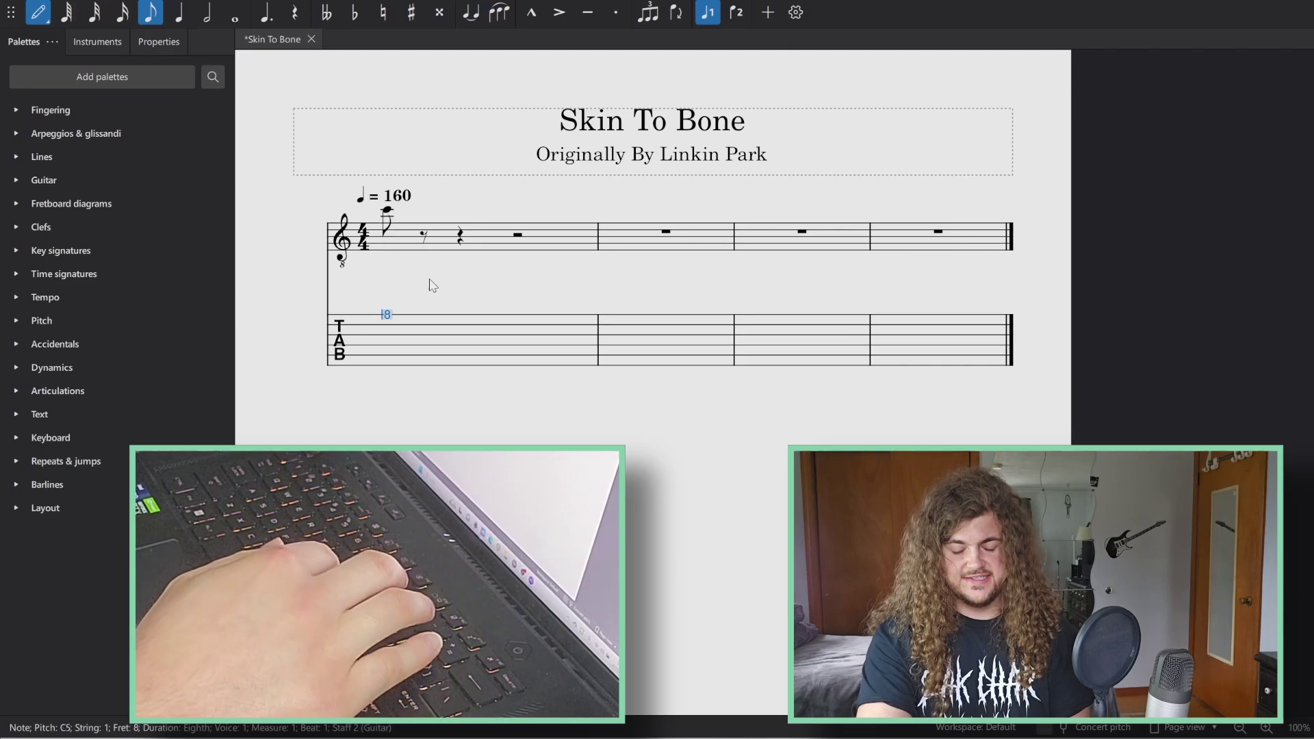
Step: Make the first note fret 8, add another top-string note, then fret 5 on string 2
key("8")
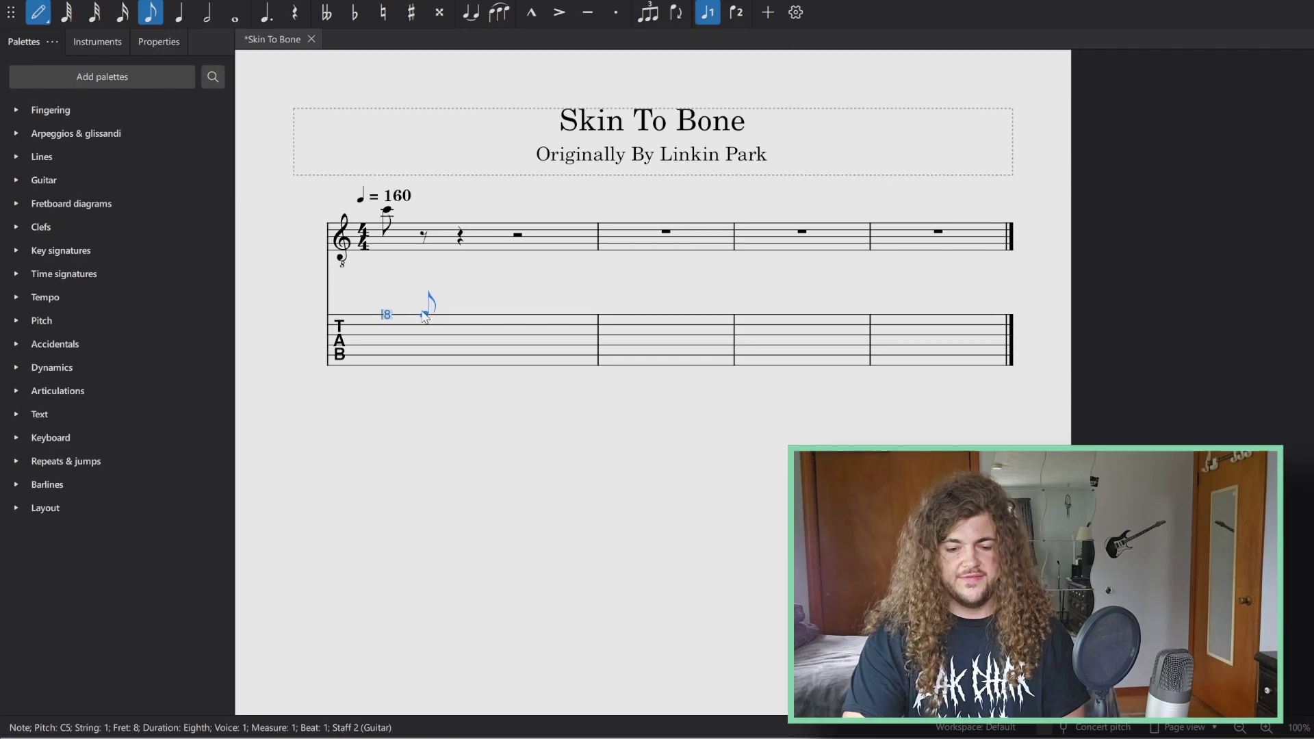
left_click(425, 315)
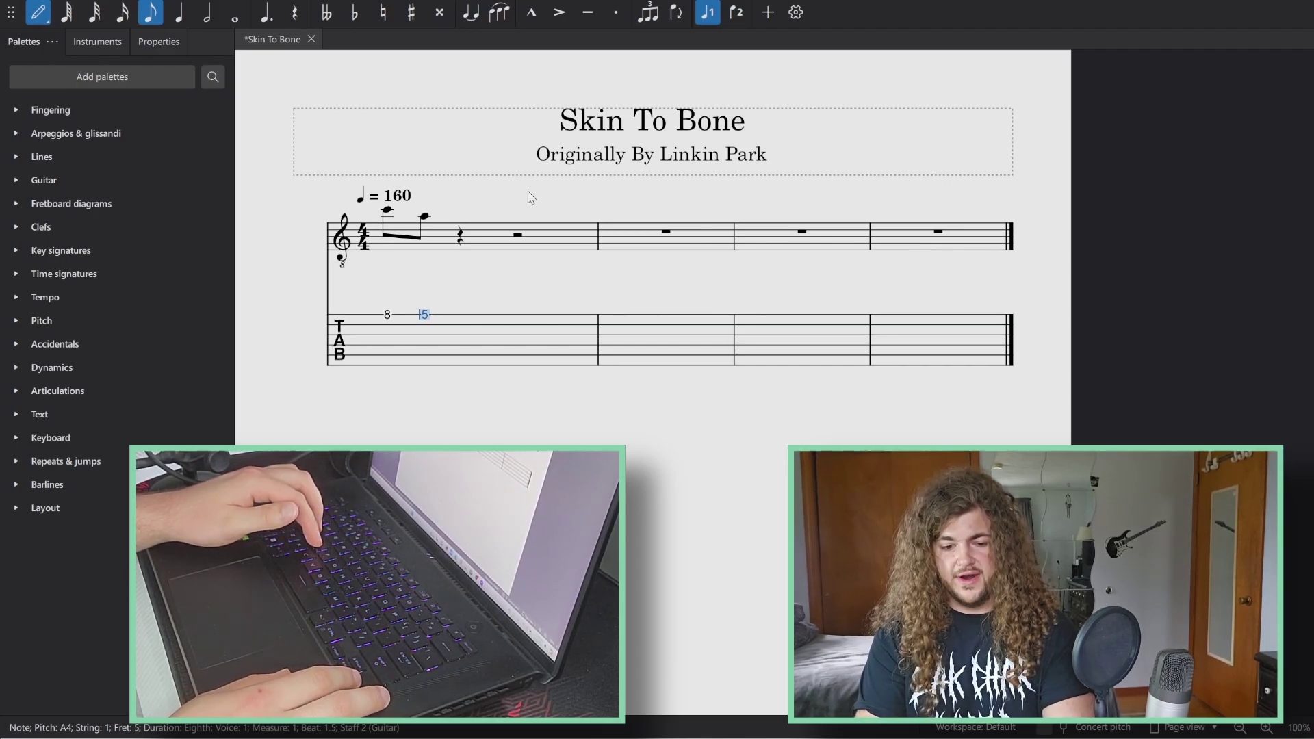
key("Right")
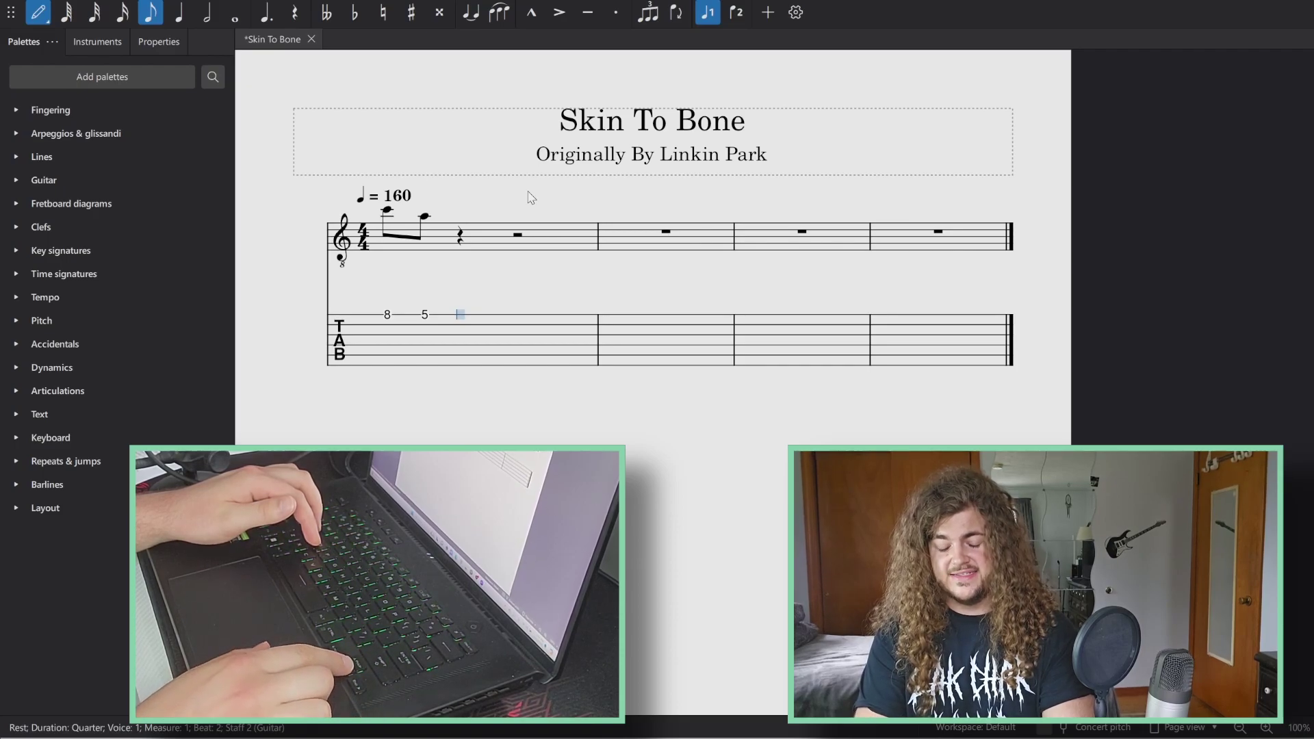
key("Down")
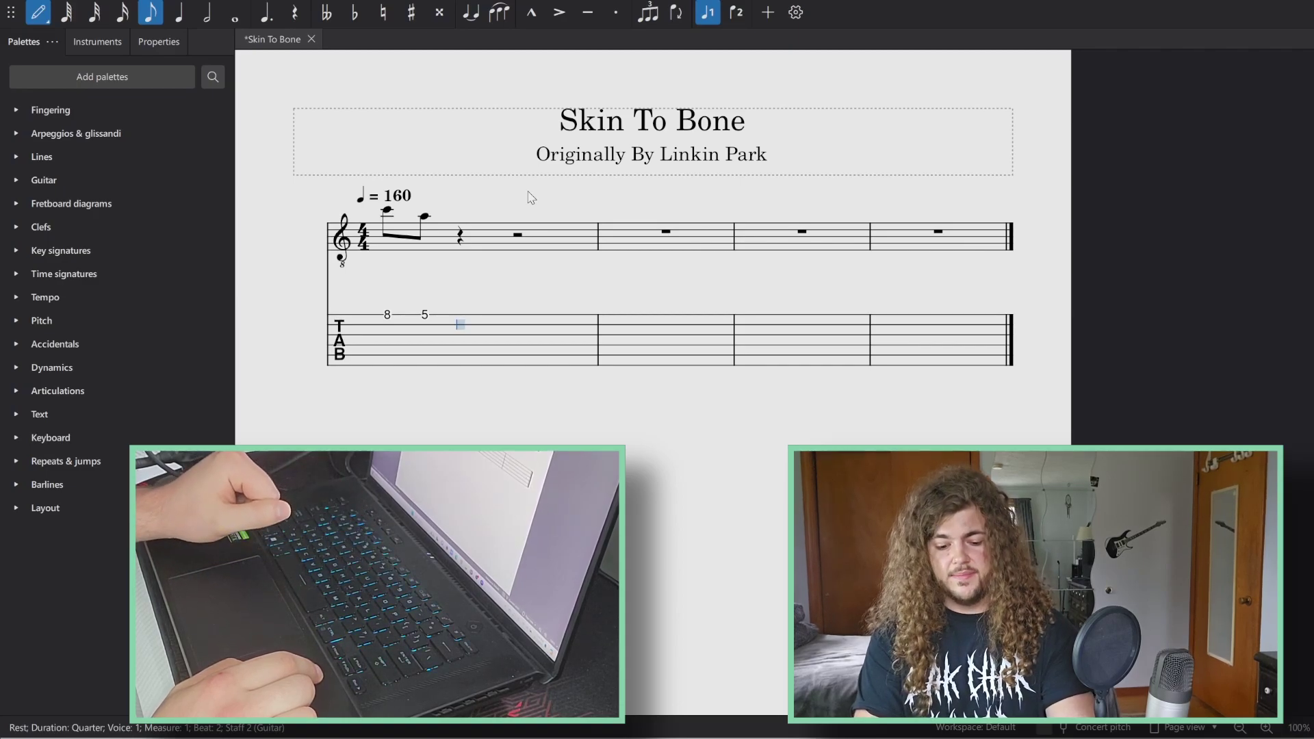
key("5")
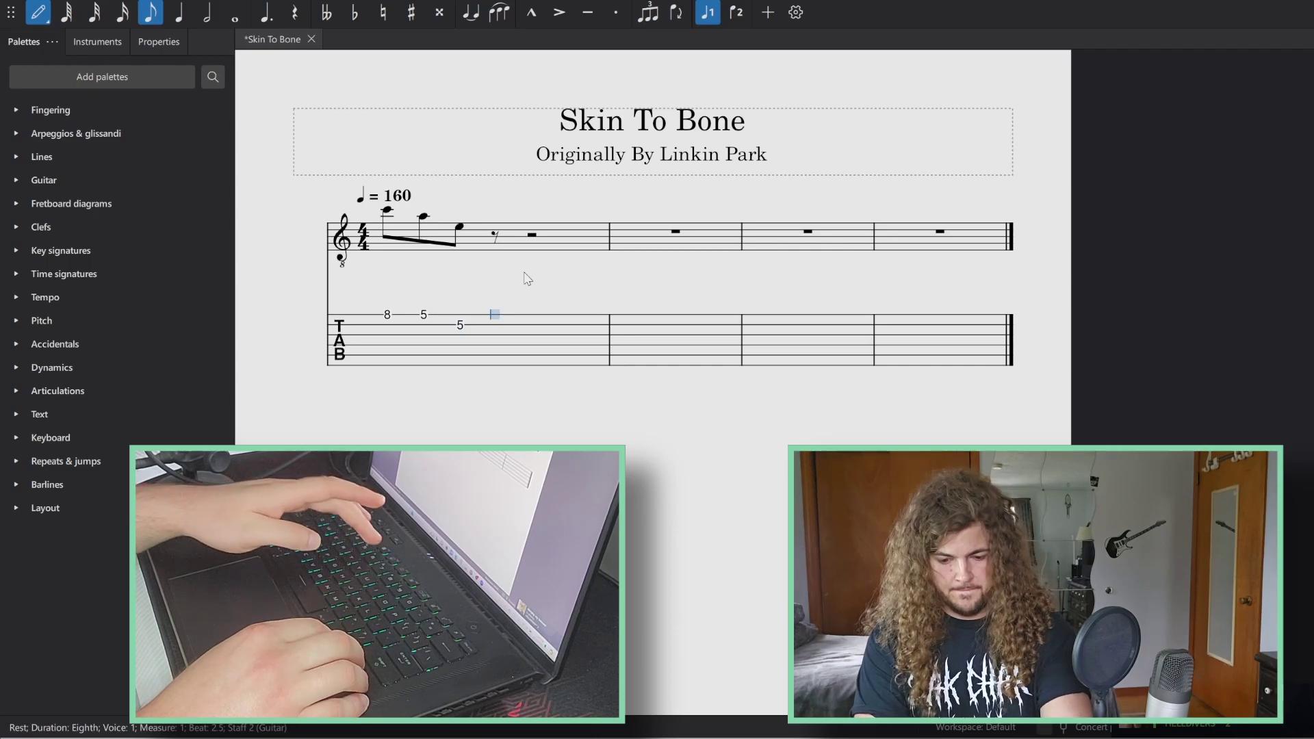
Step: Continue the riff with frets 8, 5, 5, 8 across the following eighth notes
key("8")
key("Right")
key("5")
key("Right")
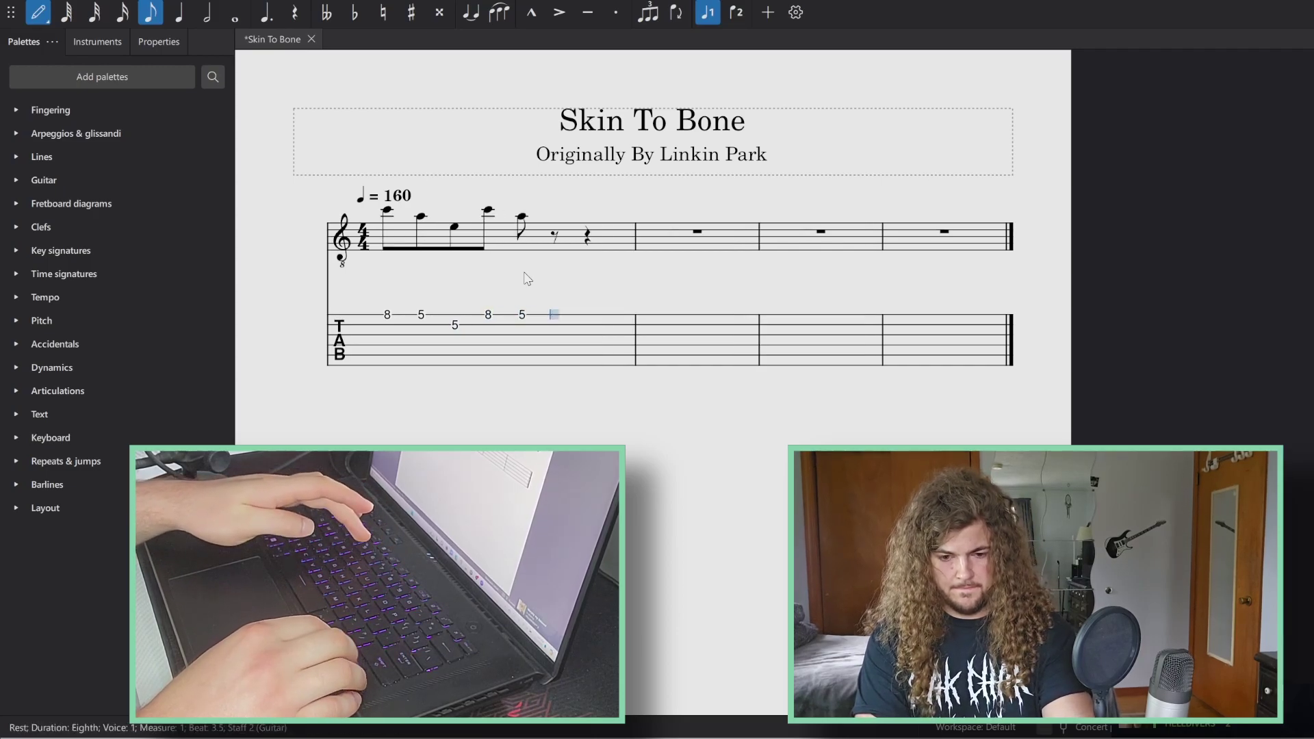
key("5")
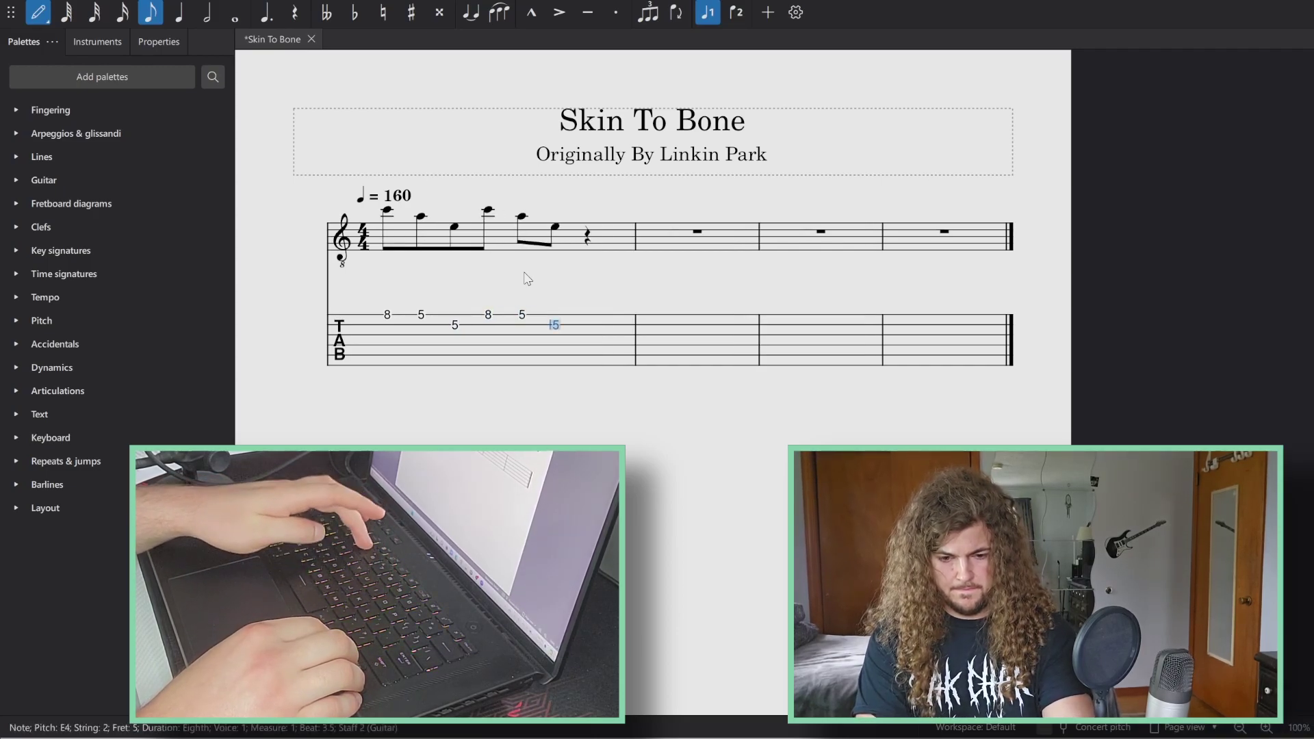
key("Right")
key("8")
key("Right")
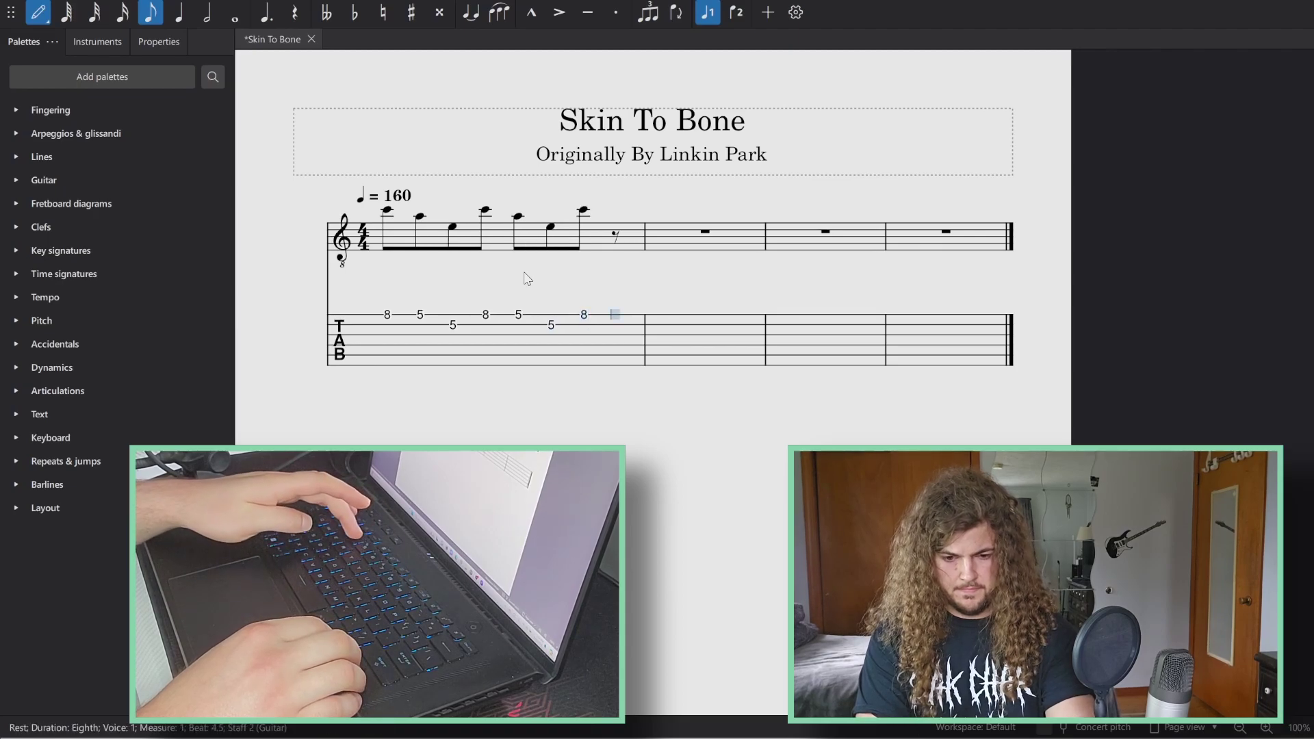
Step: Add the last fret-5 note, then a chord: open string 5 plus fret 2 on strings 4 and 3
key("5")
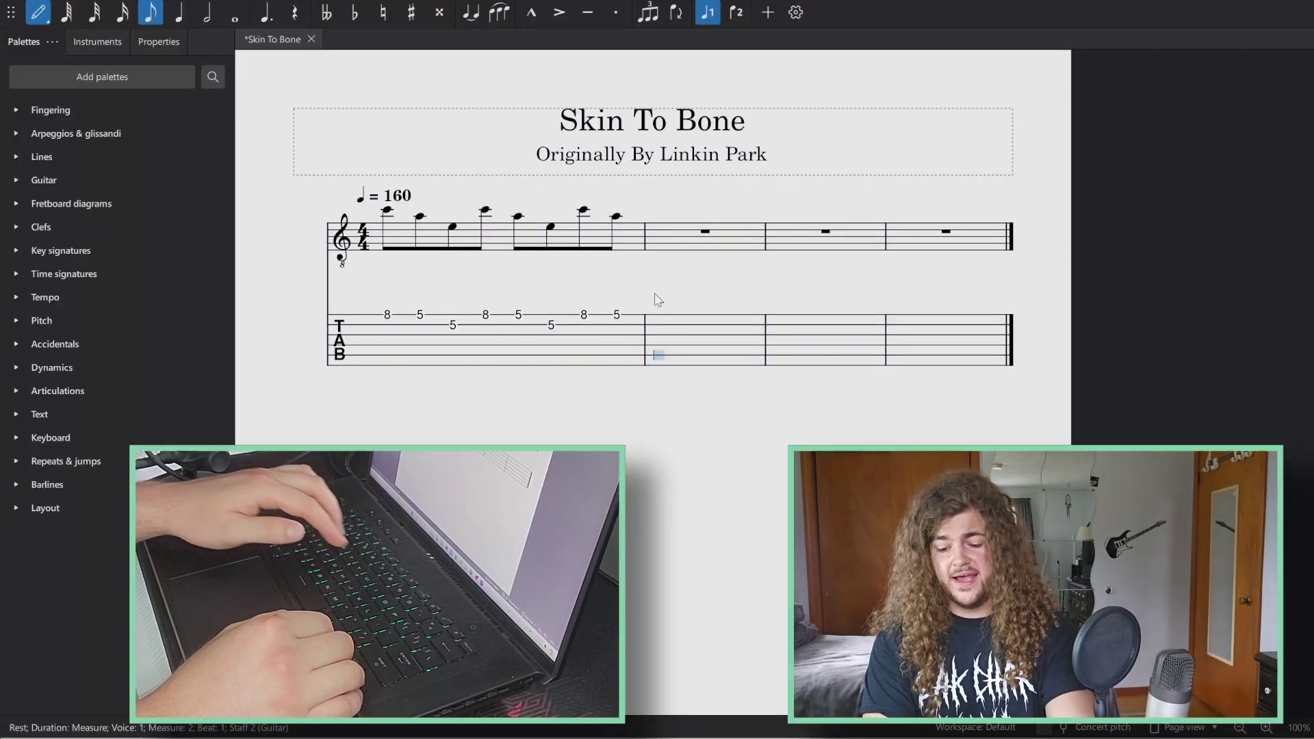
key("0")
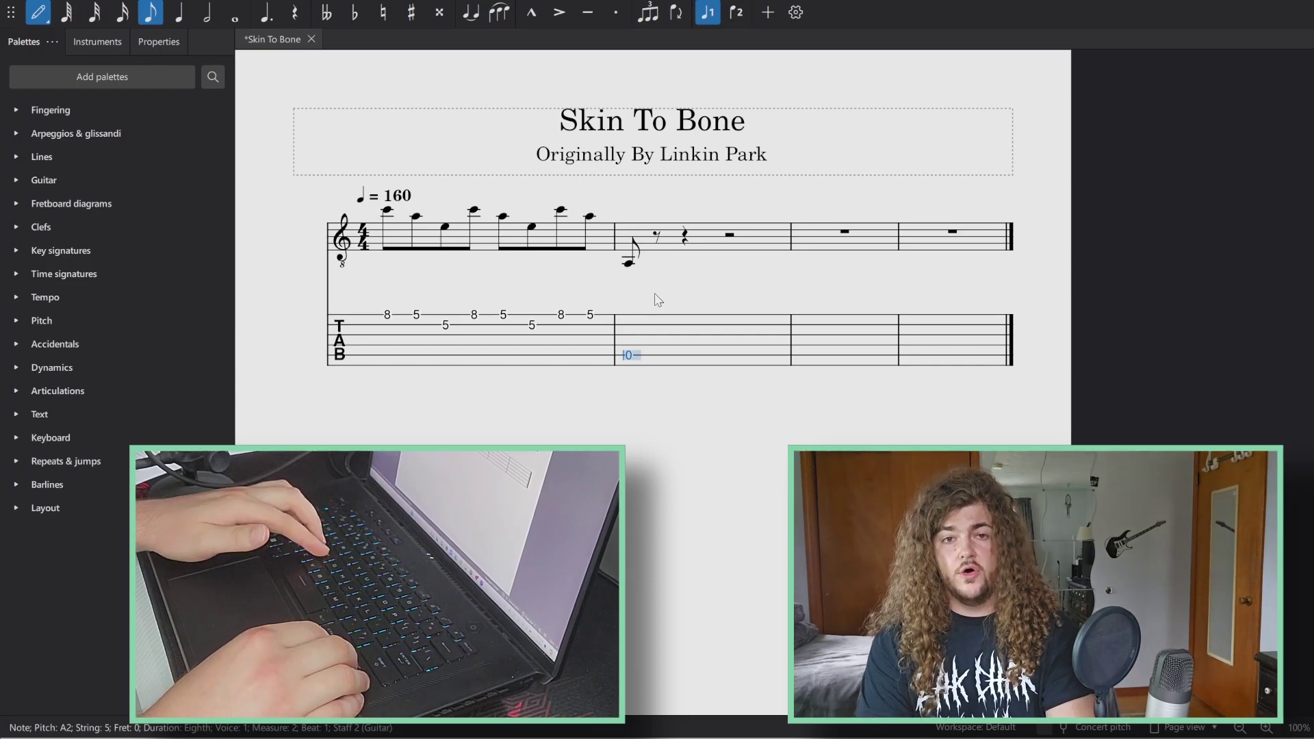
key("Up")
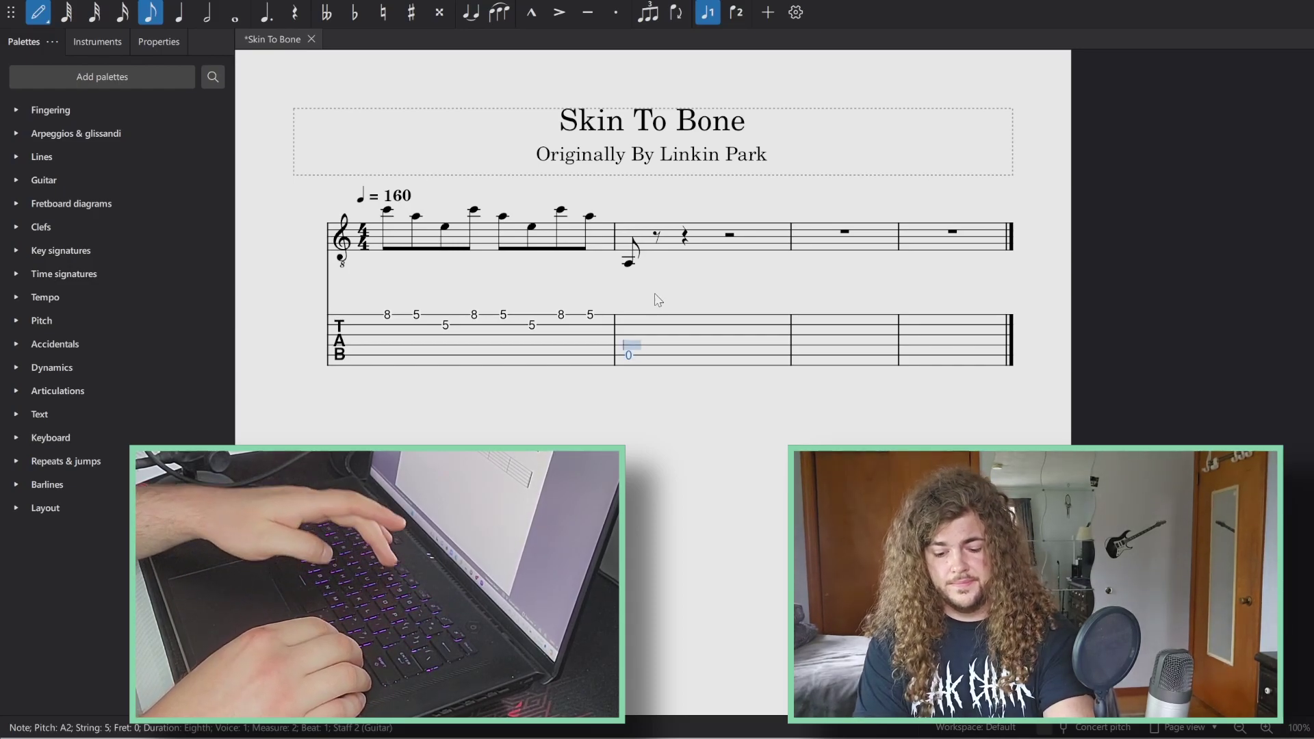
type("2")
key("Up")
type("2")
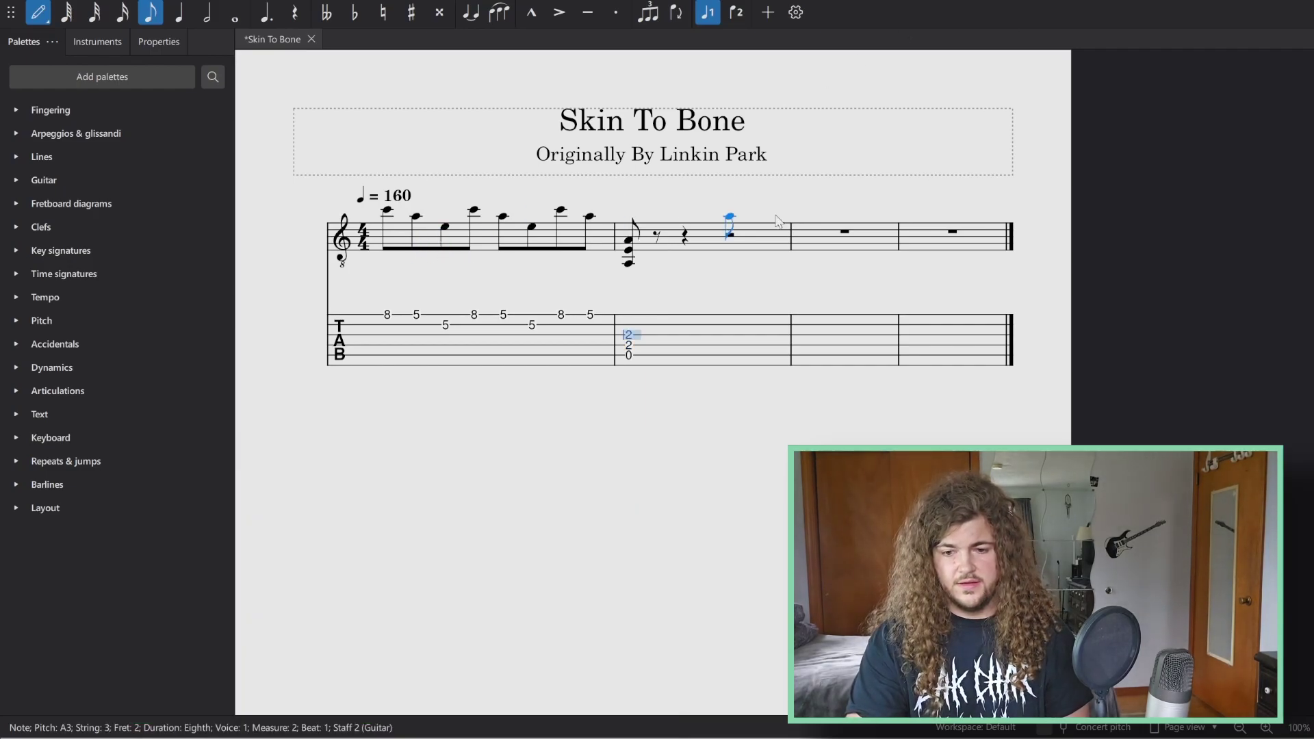
Step: Exit note input and play the score back from the first note, then stop playback
left_click(39, 21)
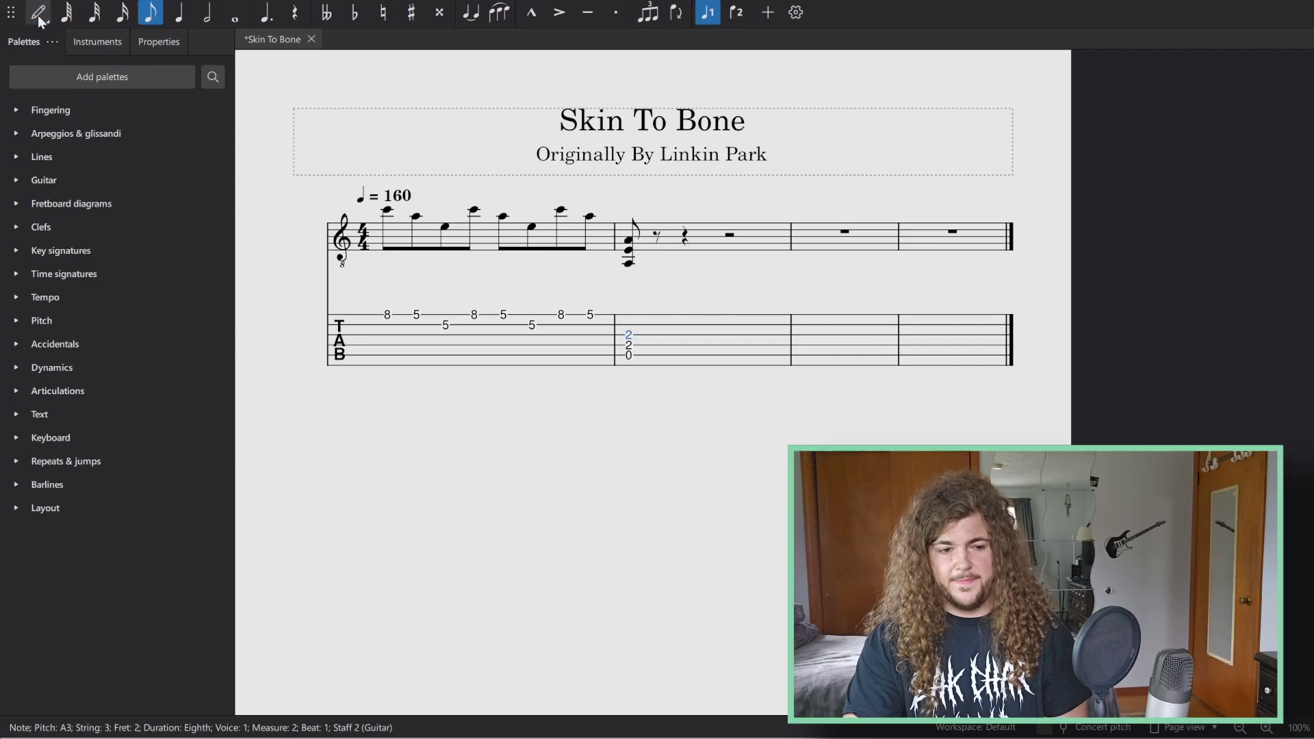
left_click(387, 211)
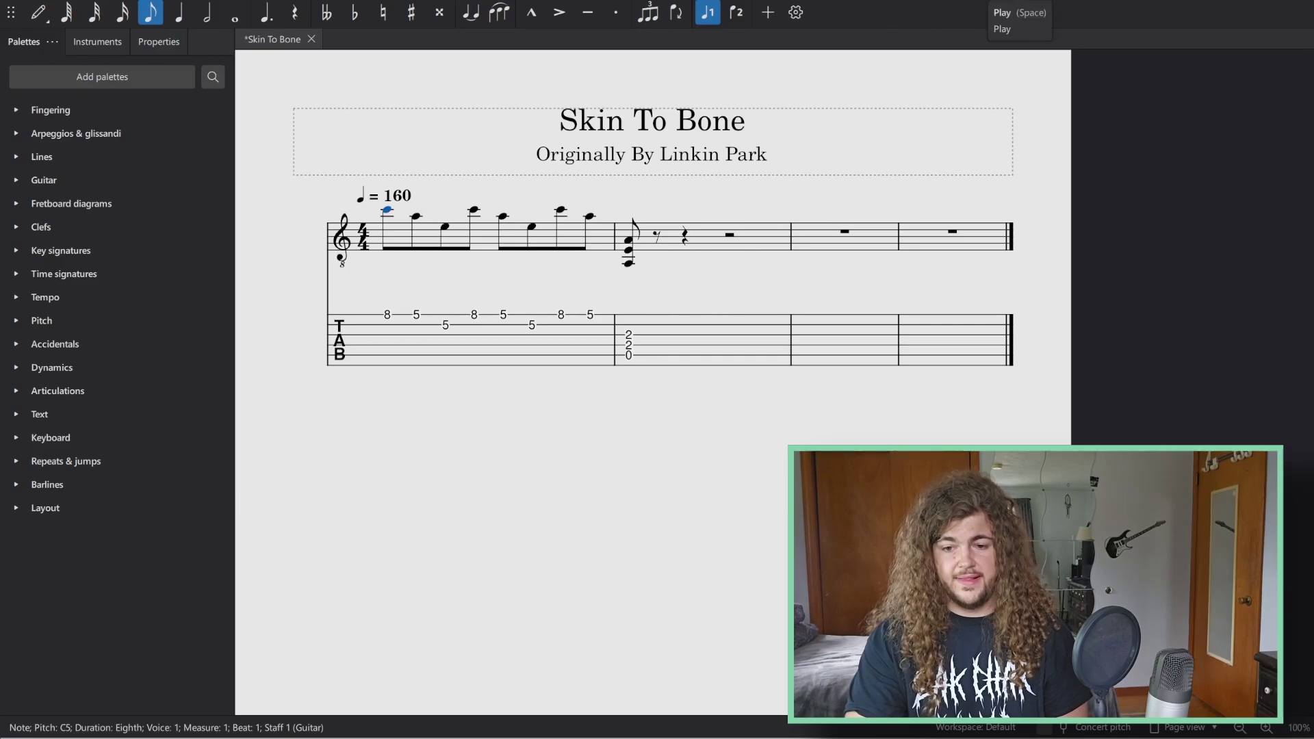
key("space")
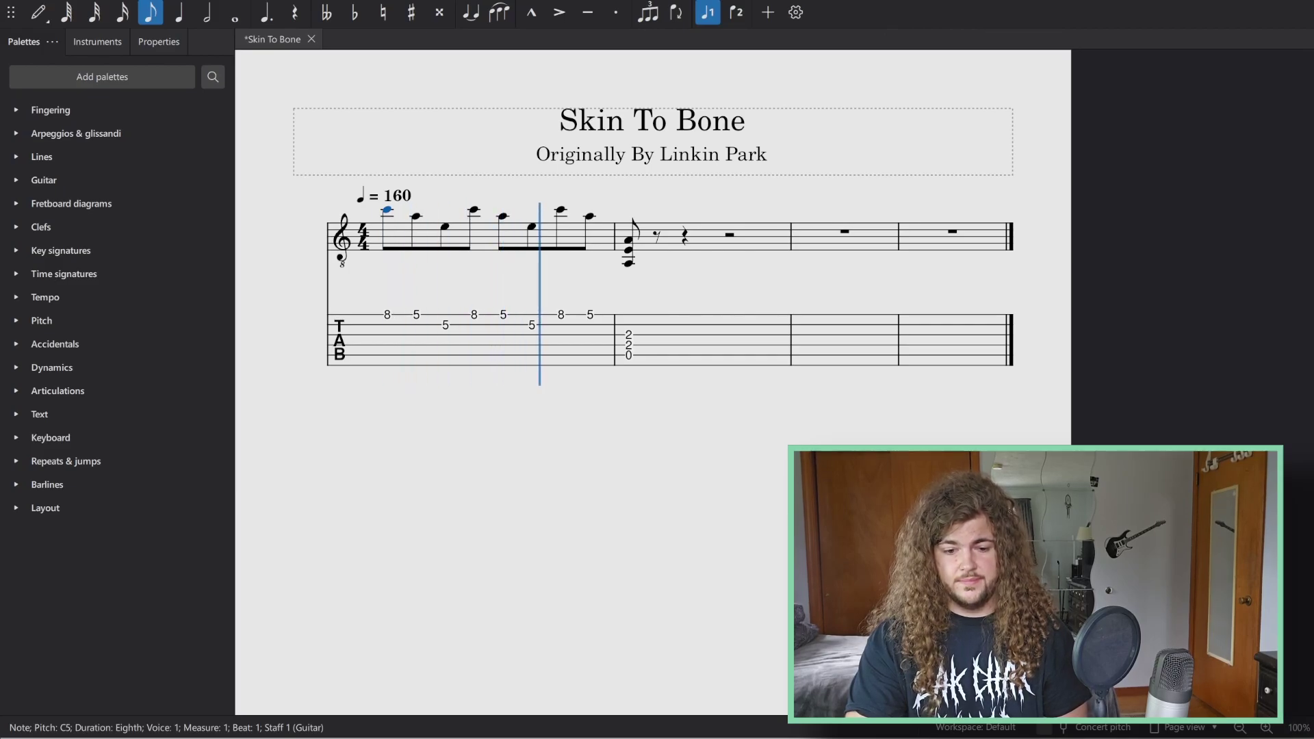
key("space")
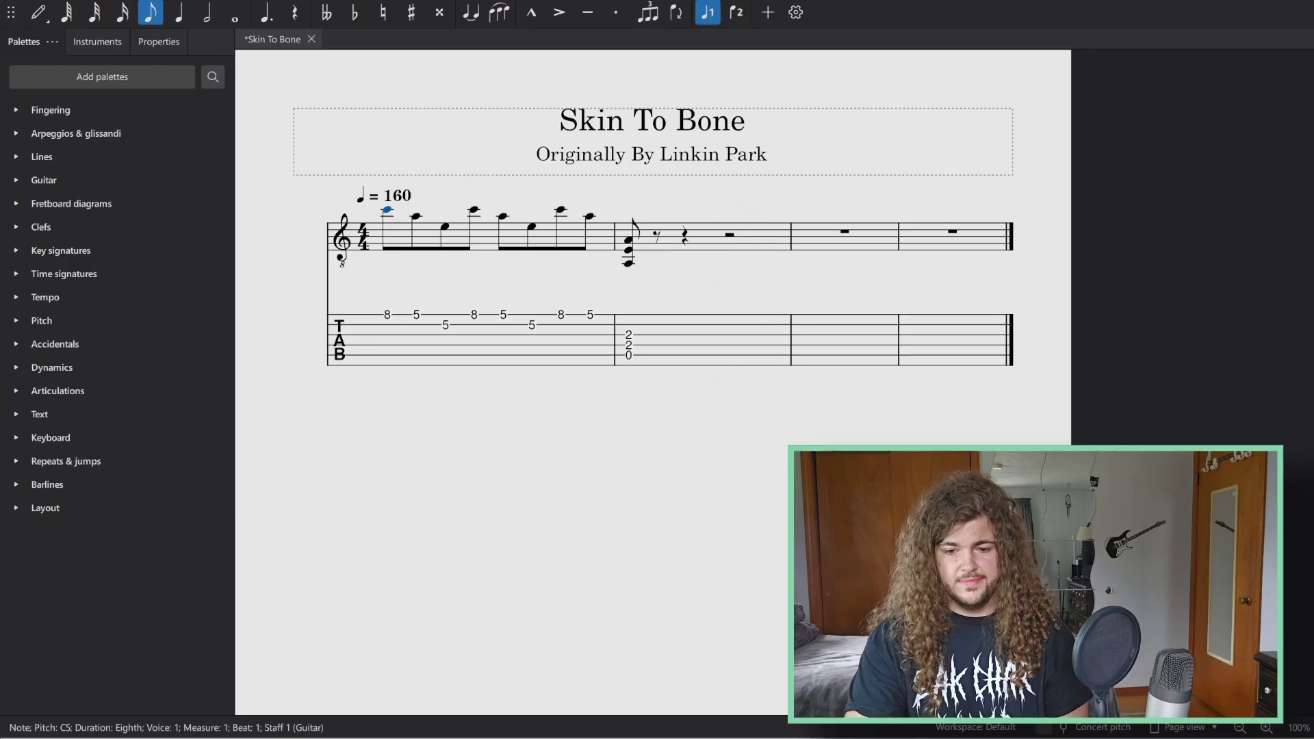